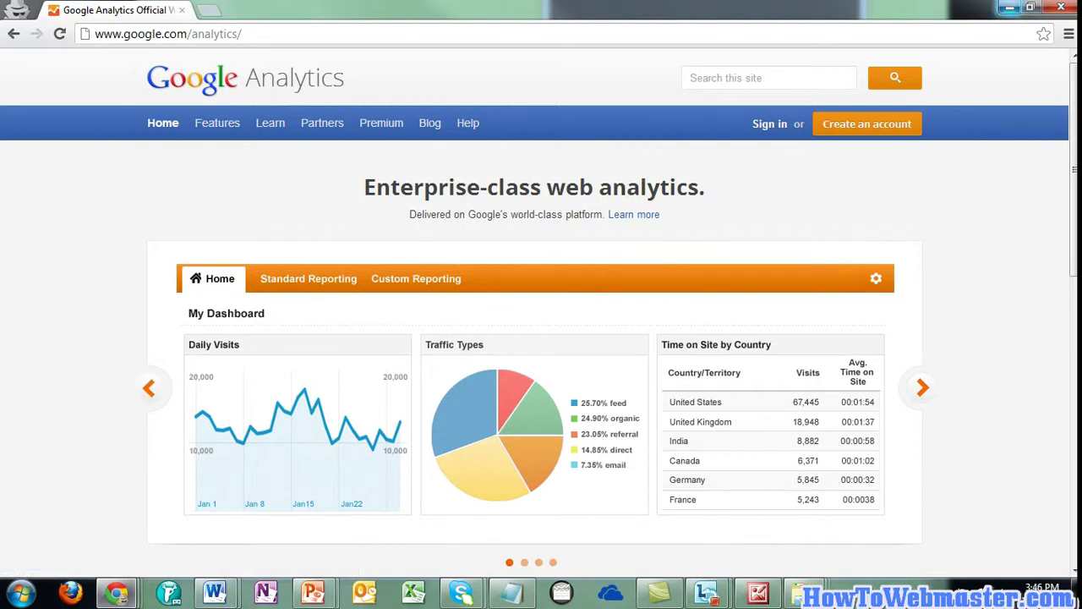
Minimize the Google Analytics browser window to show the Practical SEO slideshow behind it
click(1009, 7)
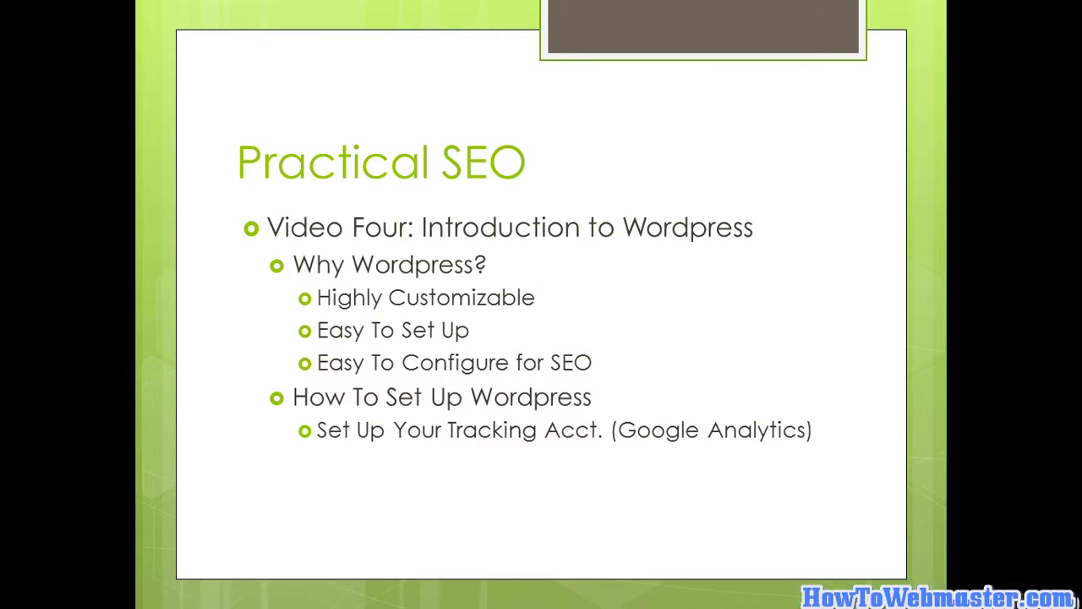
Reveal the 'Easy Way: Hosting With Fantastico' bullet and drag the cPanel browser window over the slide
key(space)
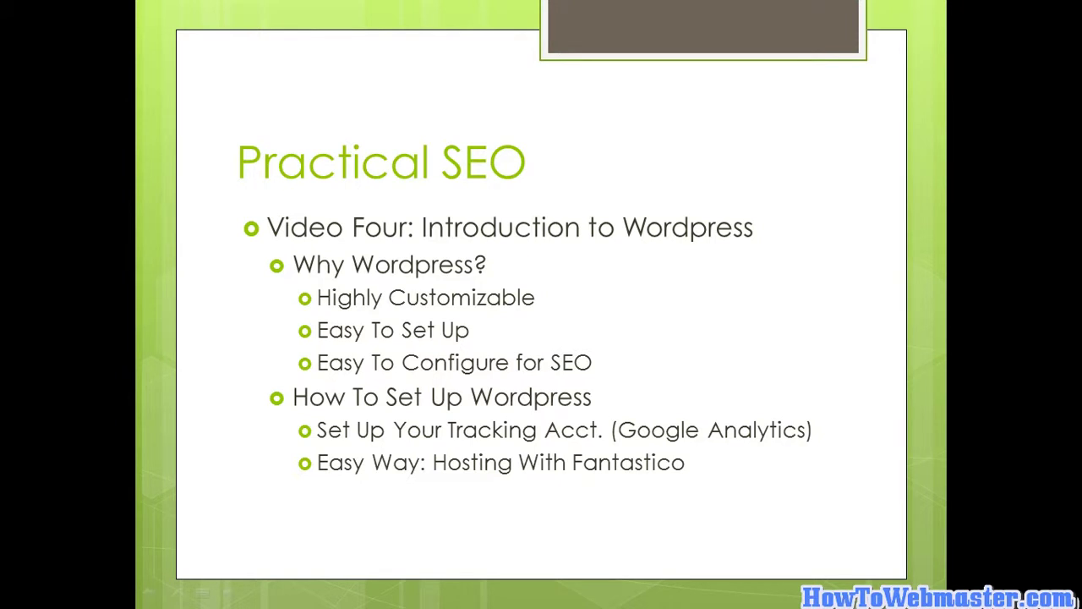
key(super)
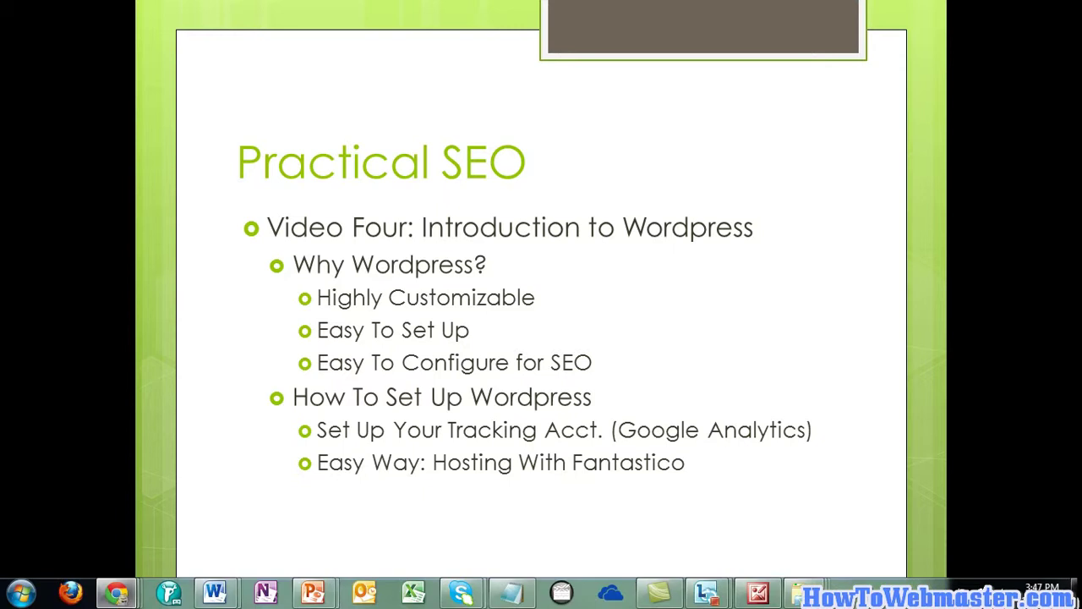
drag(1081, 119, 593, 68)
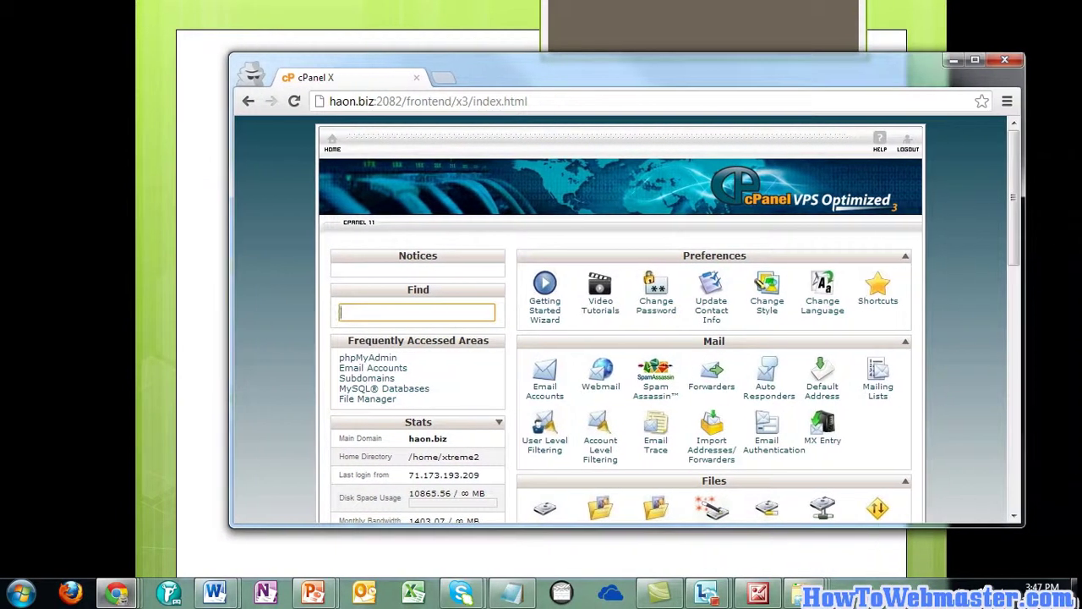
Maximize the cPanel window and open Fantastico De Luxe from the Software/Services section
double_click(593, 68)
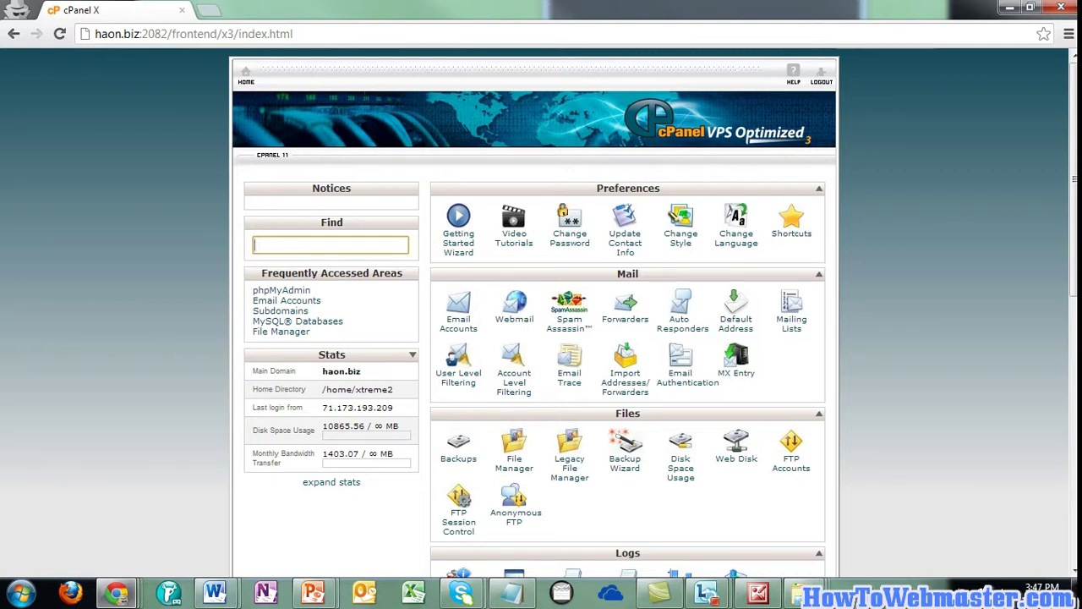
scroll(535, 313, down, 2)
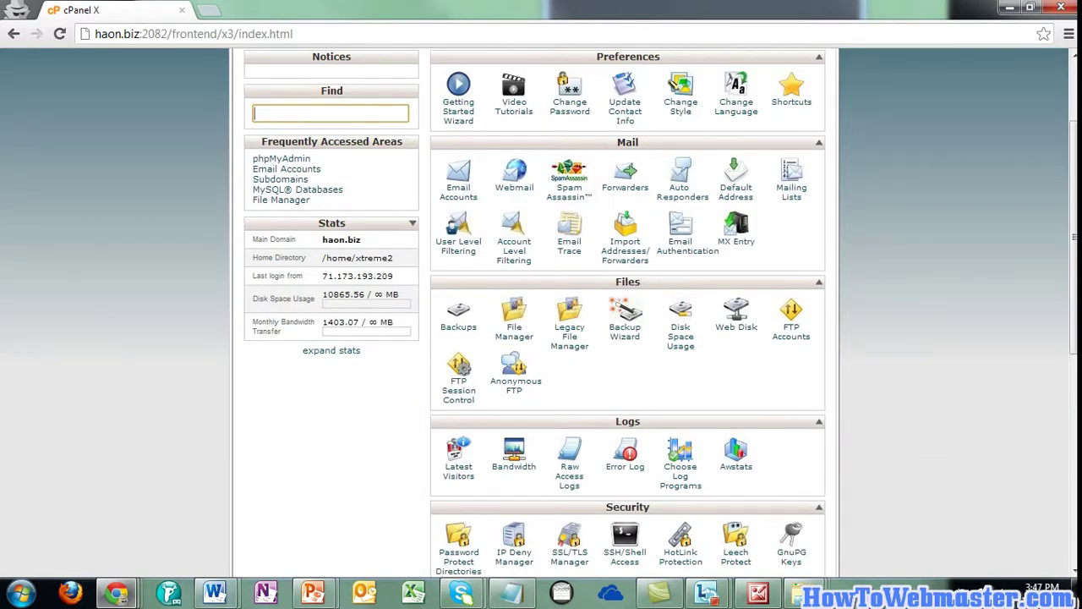
scroll(627, 313, down, 2)
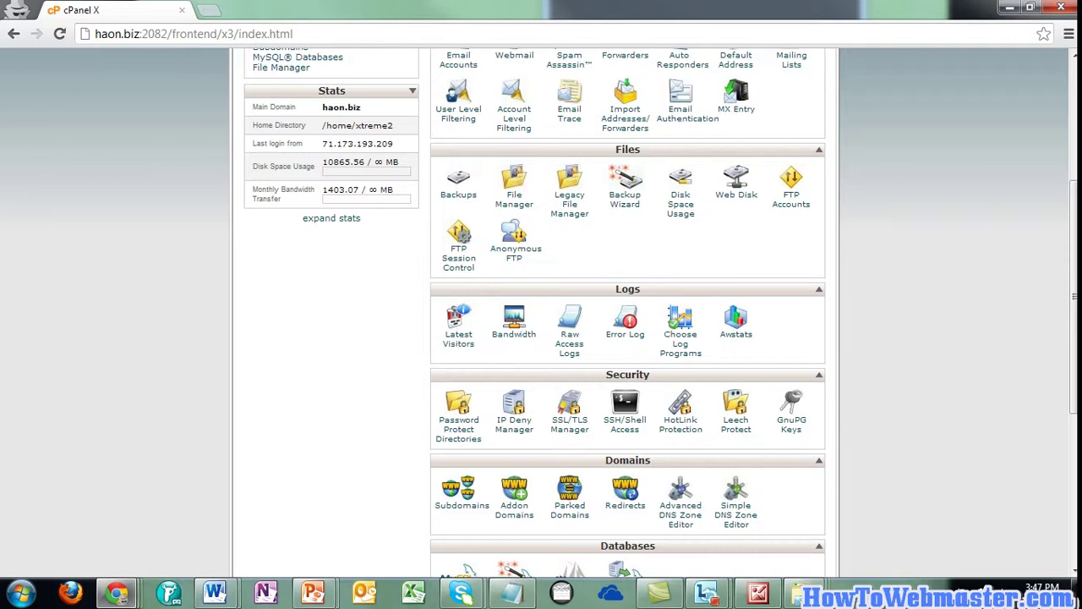
scroll(627, 312, down, 2)
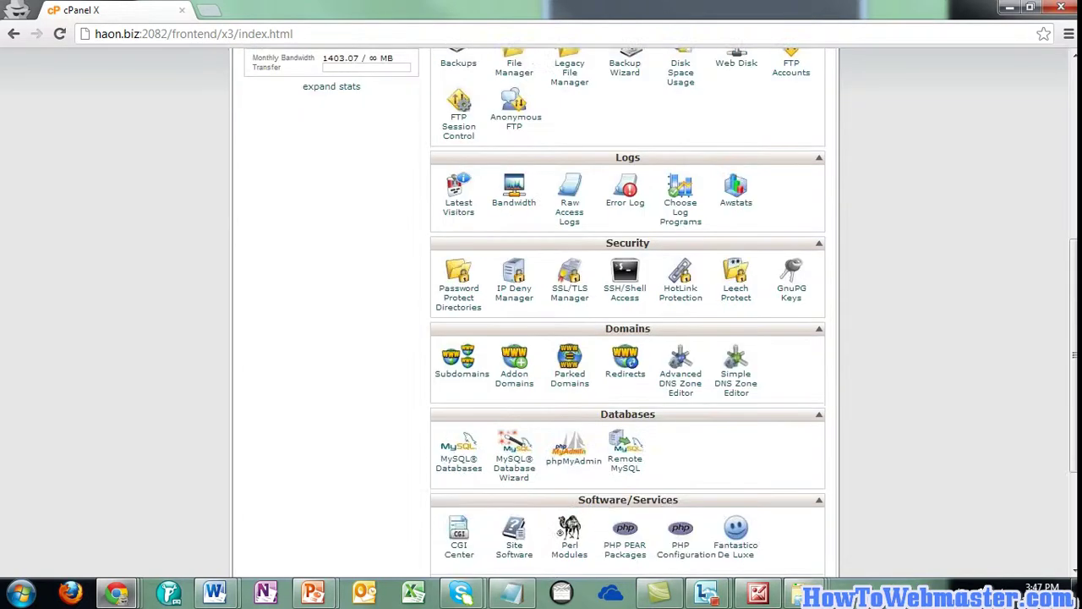
scroll(628, 312, down, 2)
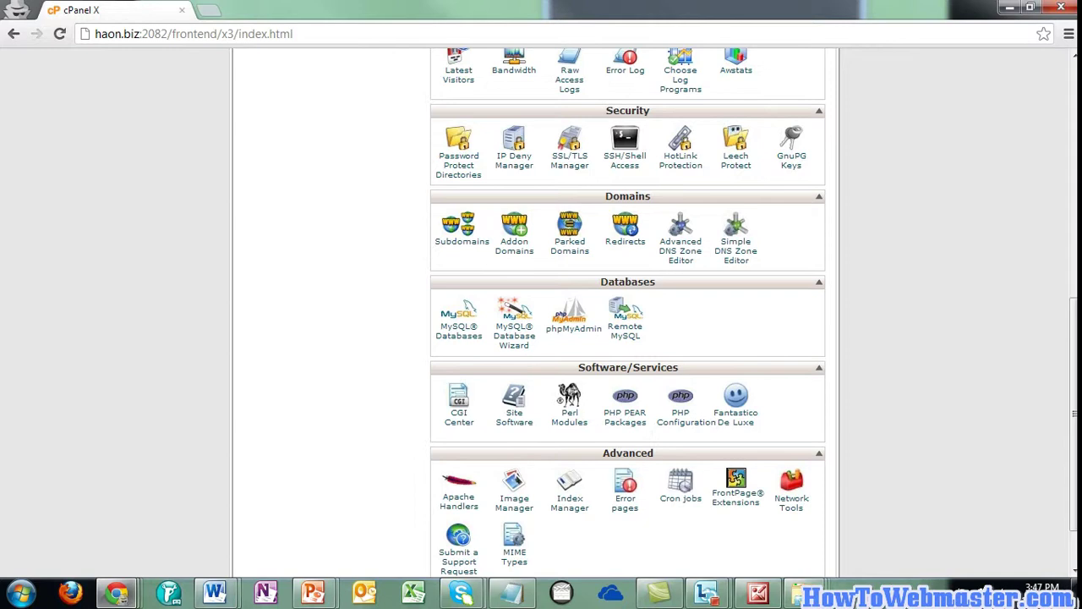
scroll(627, 312, down, 2)
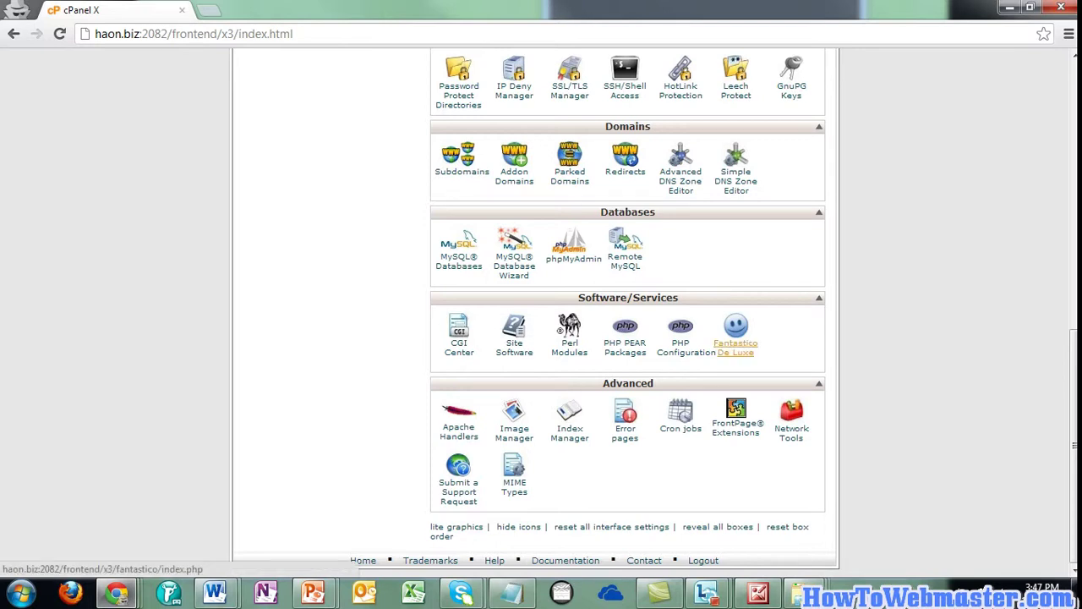
click(735, 347)
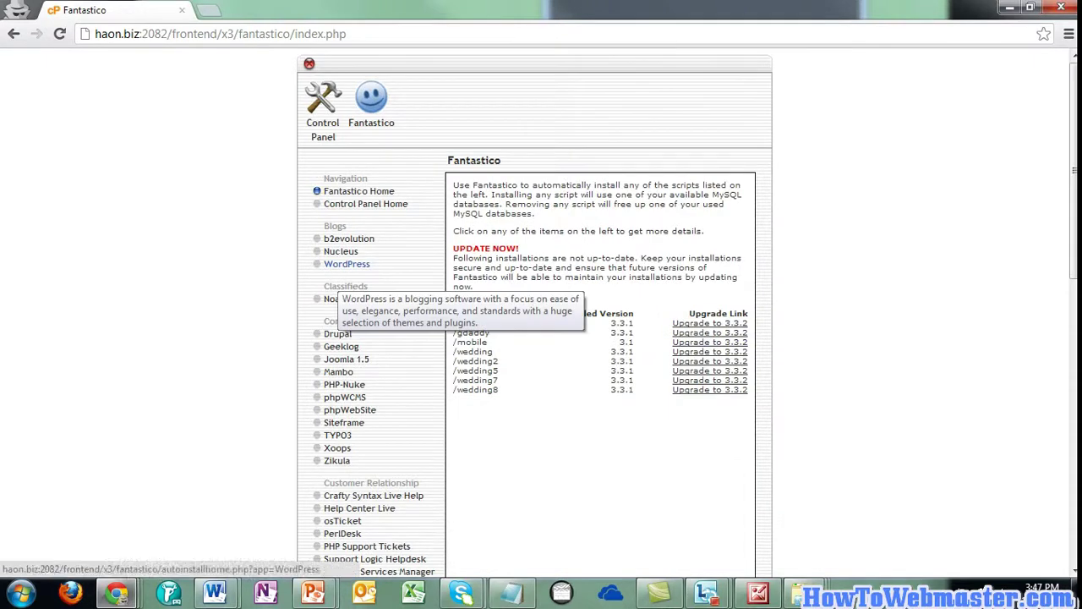
Choose WordPress under Blogs and start a New Installation
click(347, 264)
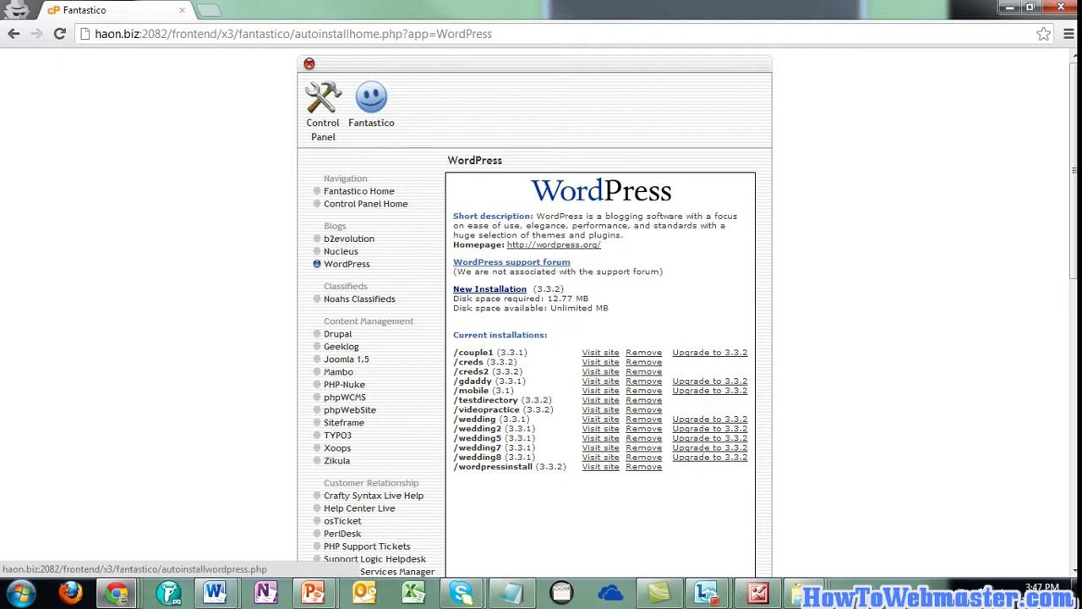
click(490, 288)
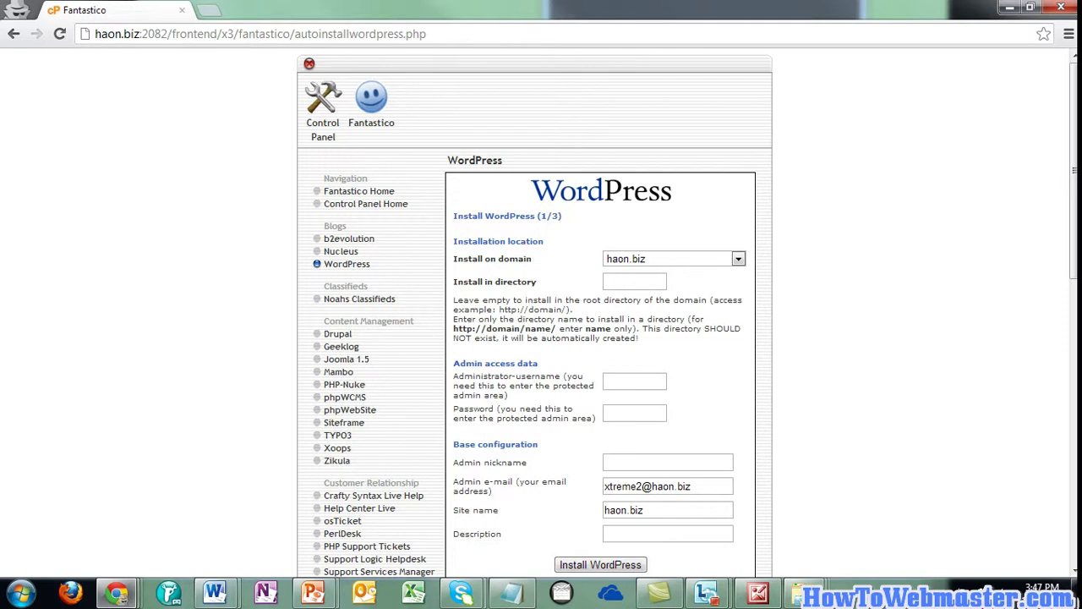
Set the install directory to testing23 and enter the administrator username and password
click(634, 282)
text(testing23)
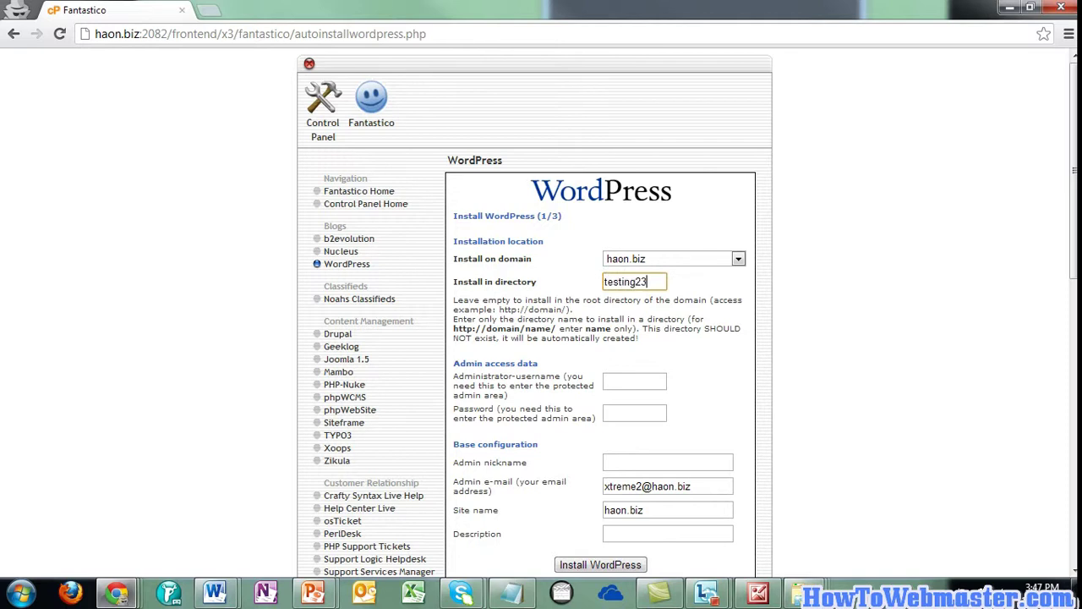
click(634, 382)
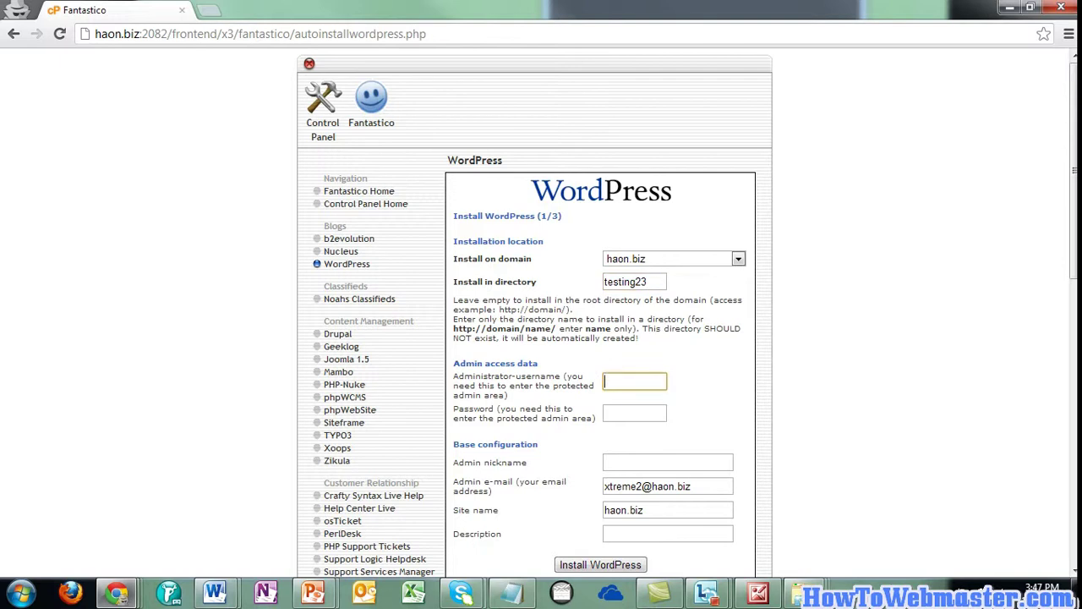
text(testing23)
click(634, 413)
text(testing)
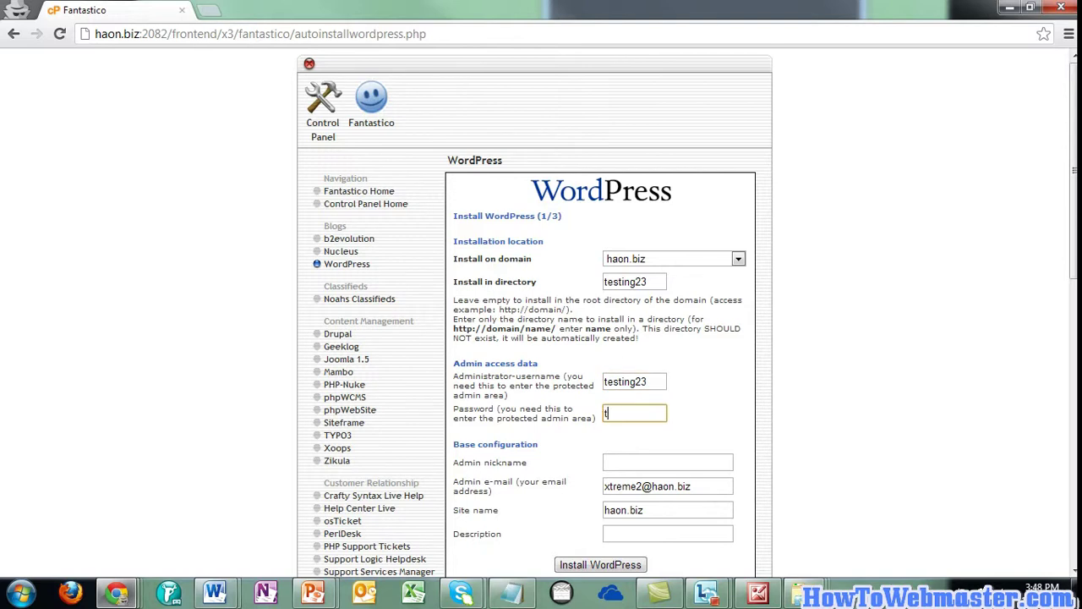
text(23)
Enter the admin nickname, keep the e-mail and site name, and submit the install form
scroll(541, 313, down, 3)
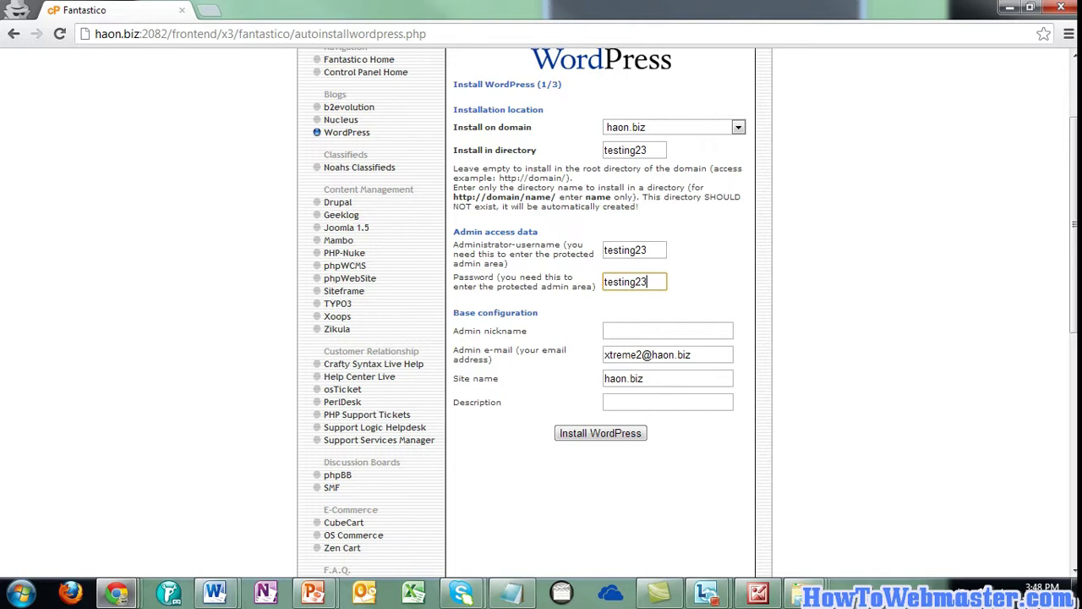
click(668, 331)
text(testi)
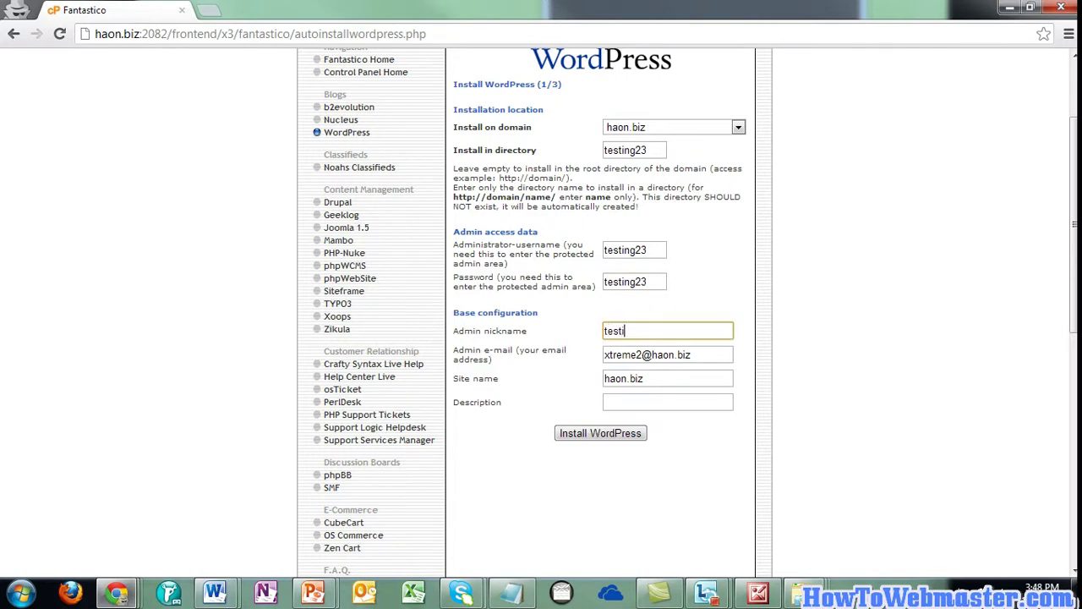
text(ng23)
key(Tab)
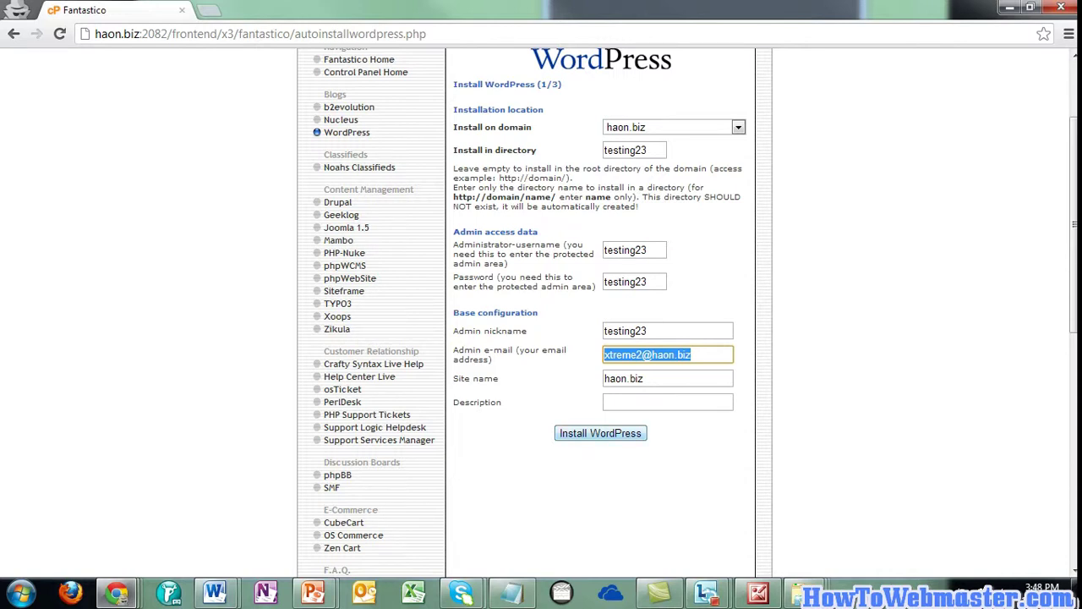
click(645, 377)
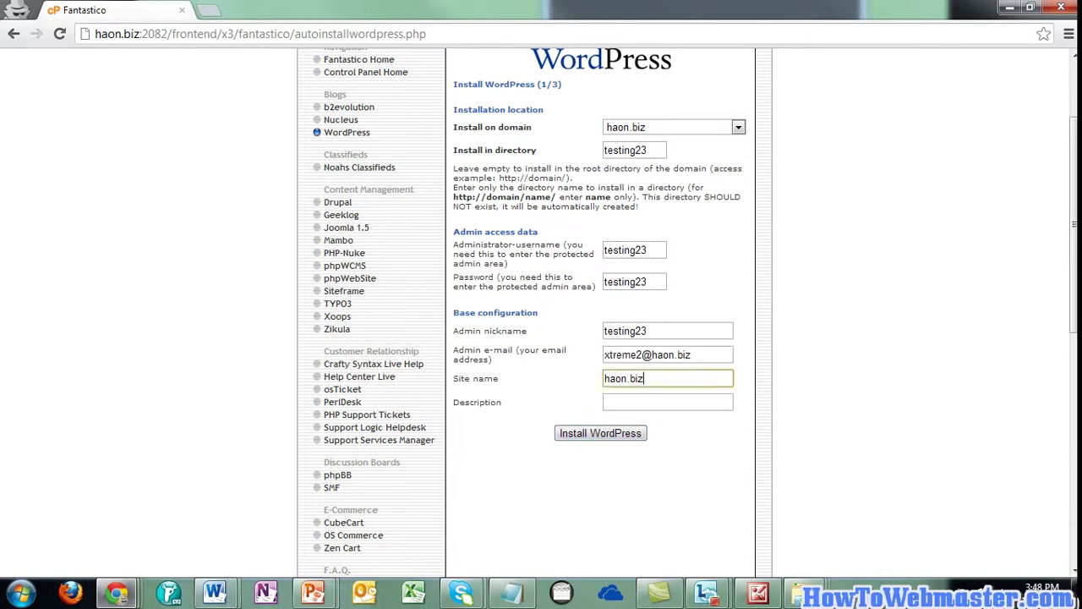
click(600, 433)
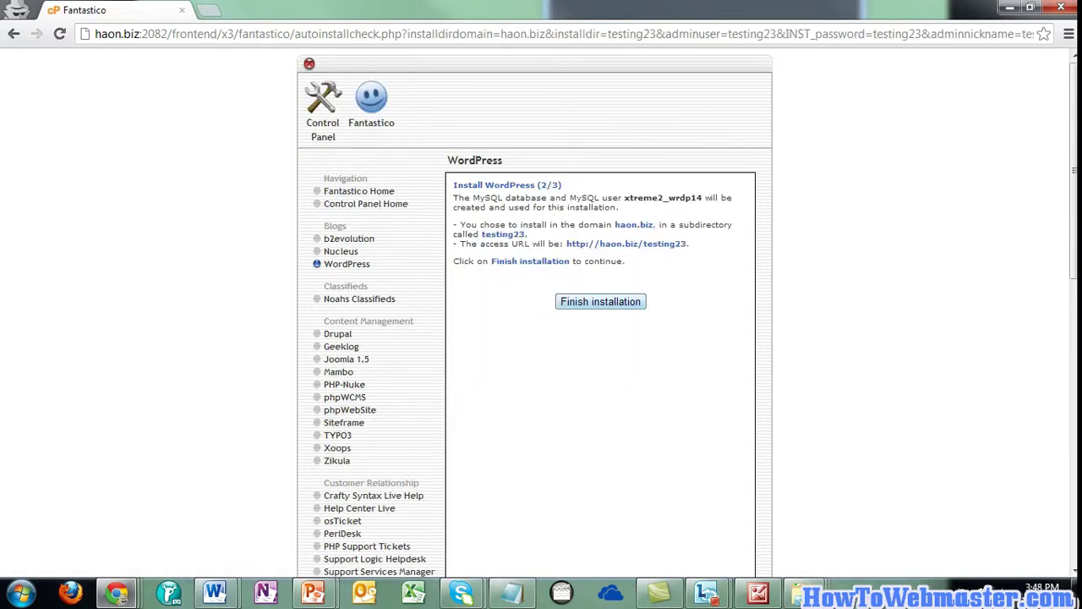
Finish the WordPress installation and open the haon.biz/testing23 wp-admin login page in a new tab
click(600, 300)
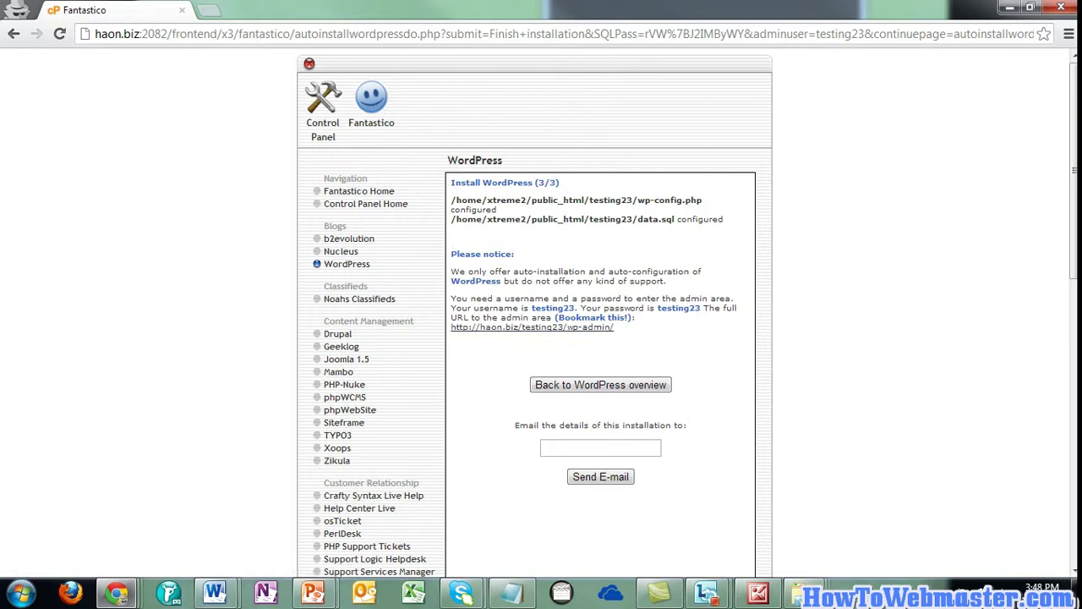
click(533, 326)
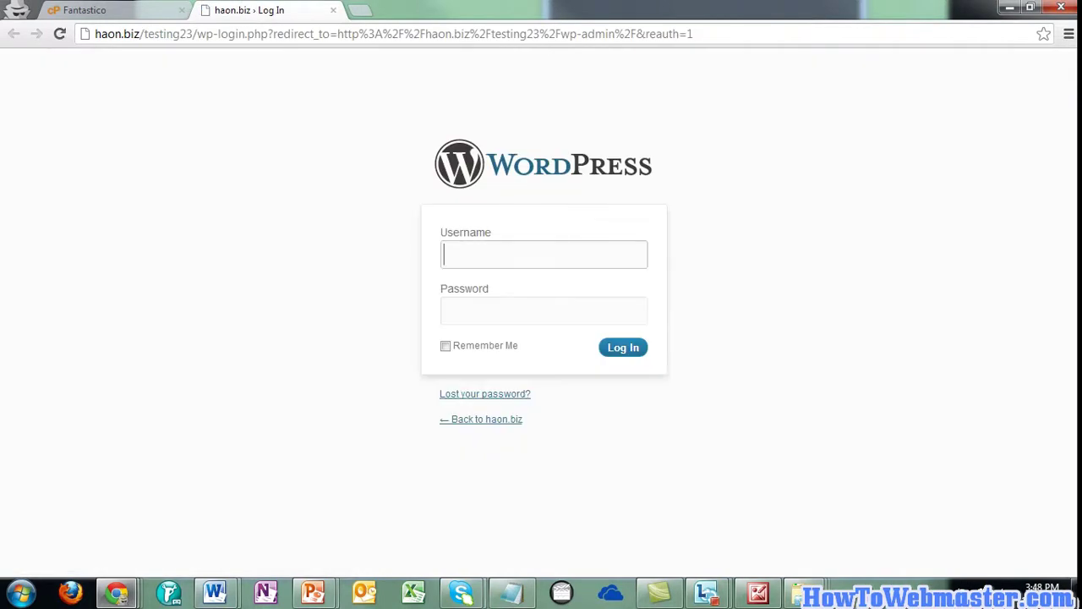
Log in to the haon.biz/testing23 wp-admin with the admin username and password
text(testing23)
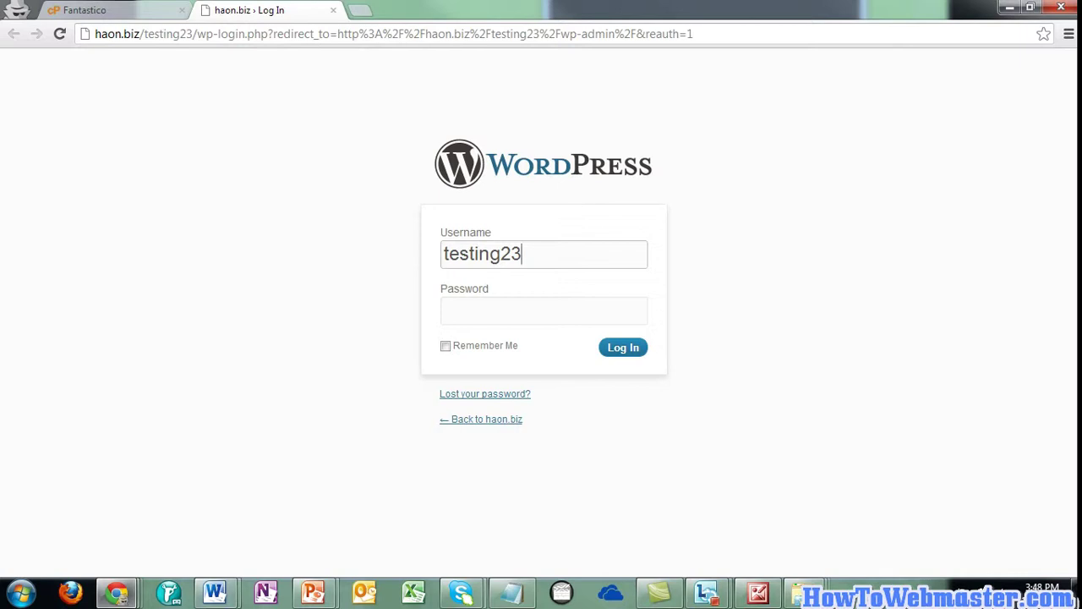
key(Tab)
text(••••)
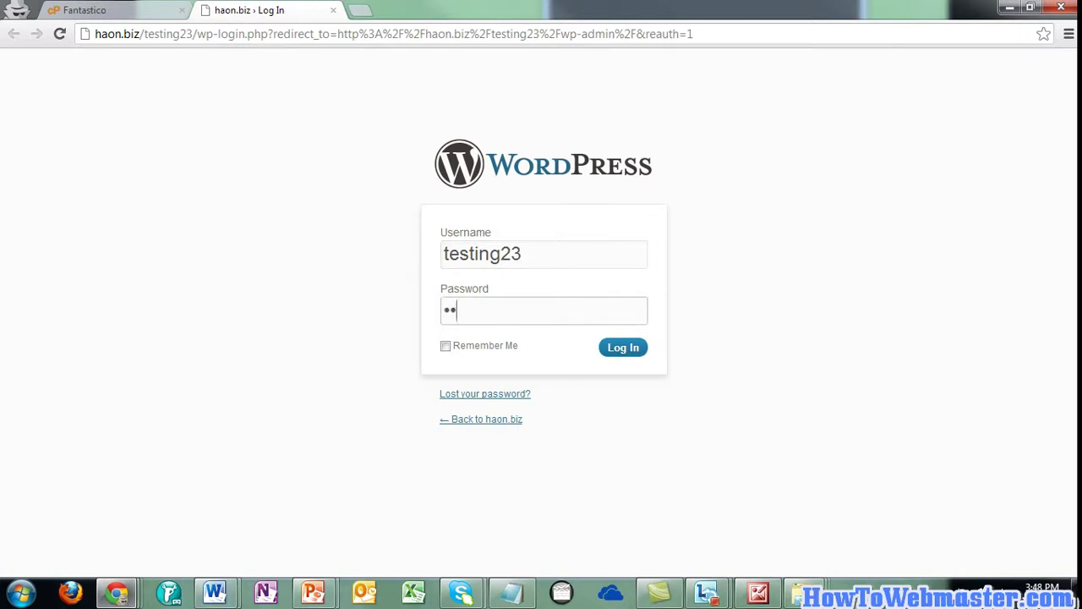
text(•••••)
key(Return)
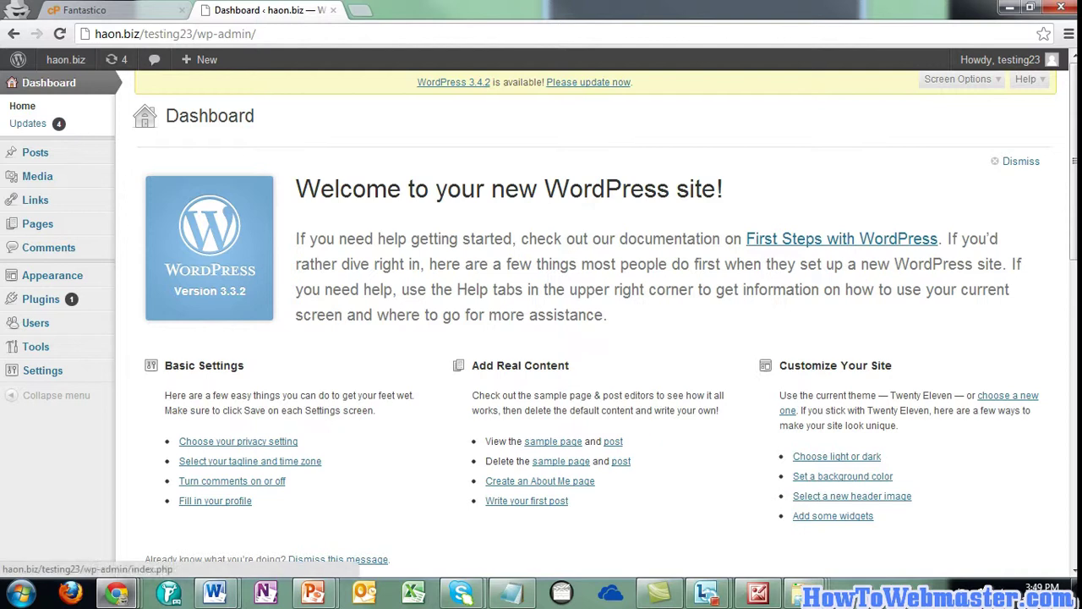
Visit the live haon.biz/testing23 front end and scroll through its header and Hello world! post
click(65, 60)
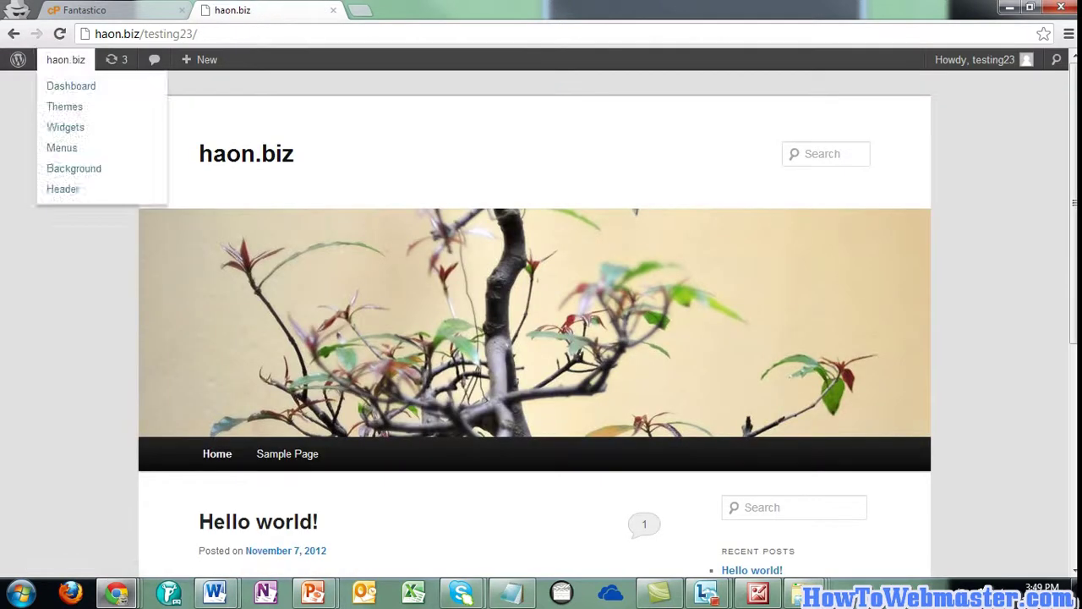
scroll(534, 279, down, 5)
scroll(534, 279, up, 2)
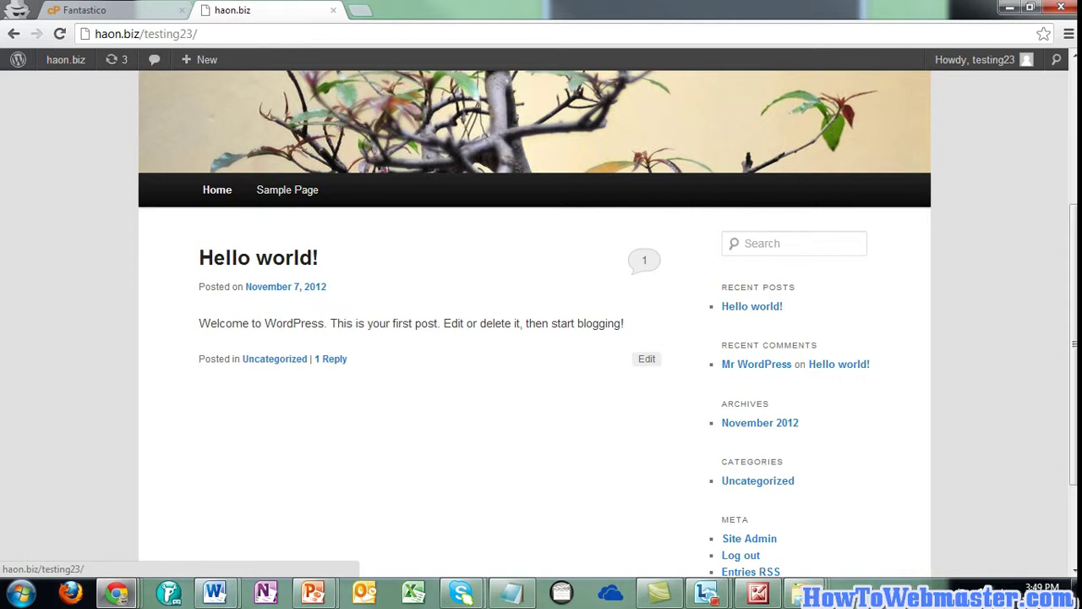
scroll(534, 279, up, 3)
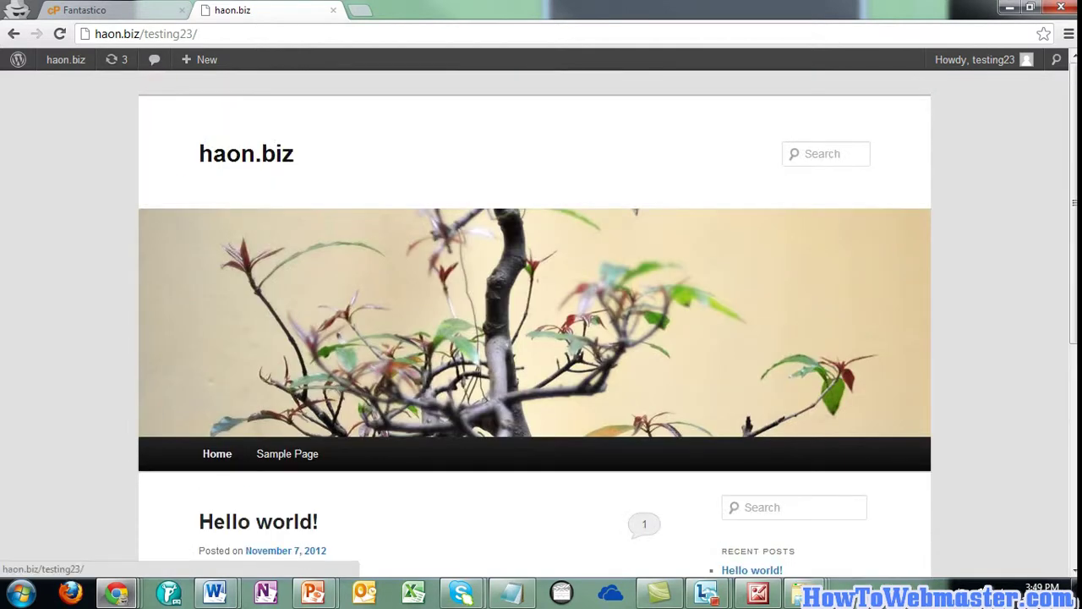
scroll(534, 279, down, 5)
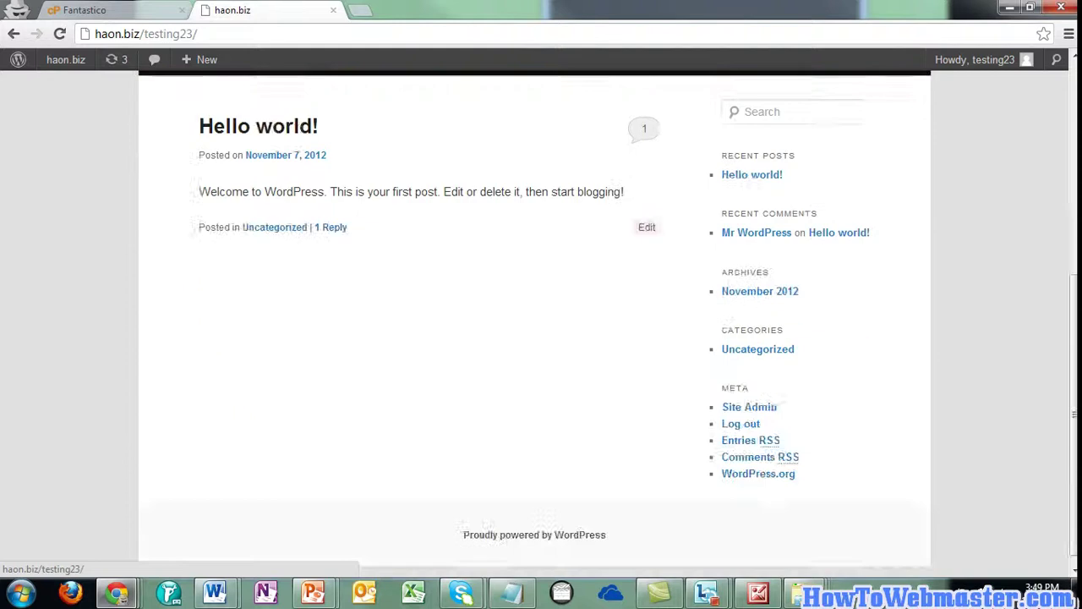
scroll(534, 279, up, 5)
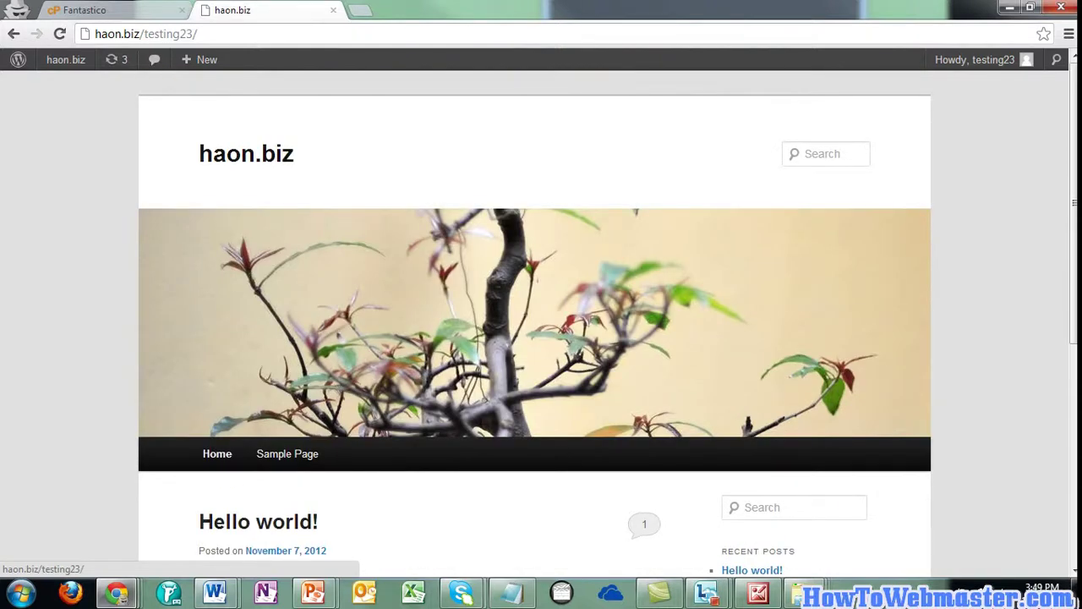
scroll(534, 279, down, 2)
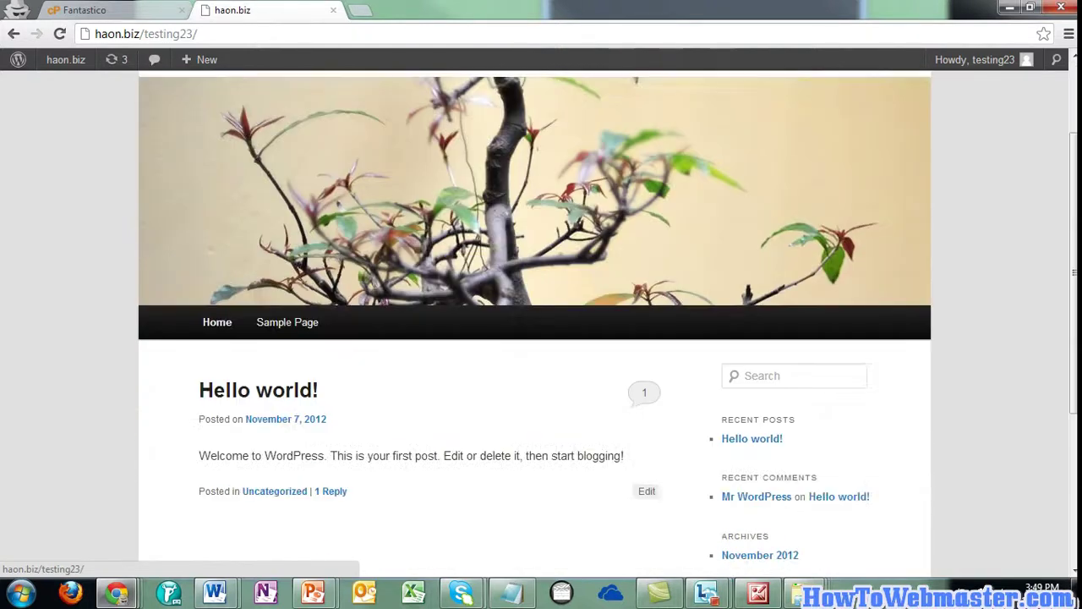
scroll(535, 279, up, 2)
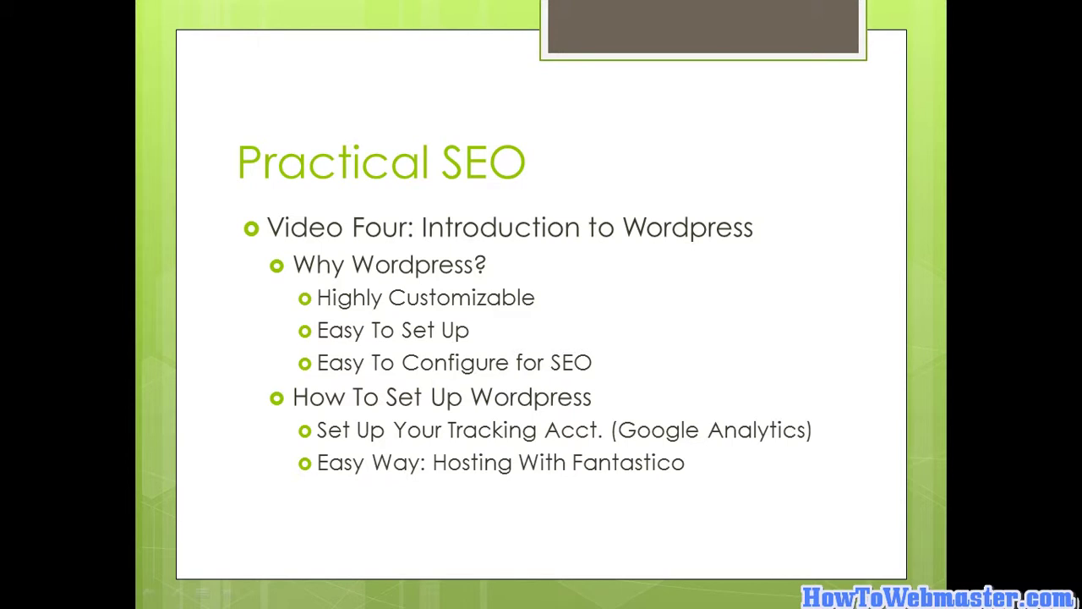
Reveal the 'Hard Way: Five Minute Set Up (Technical)' bullet and bring up the taskbar
key(Right)
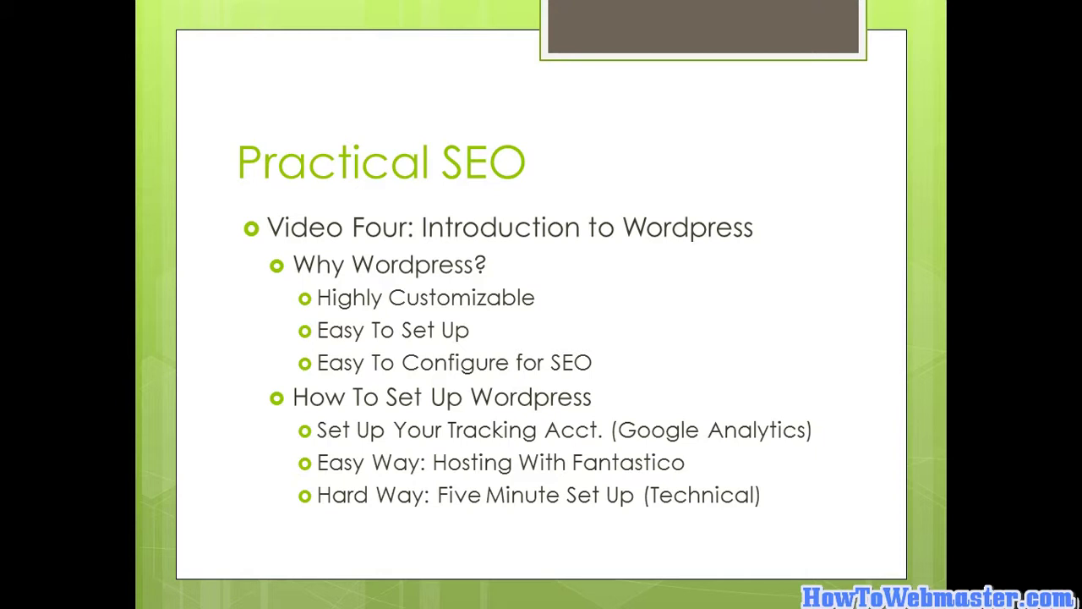
key(Escape)
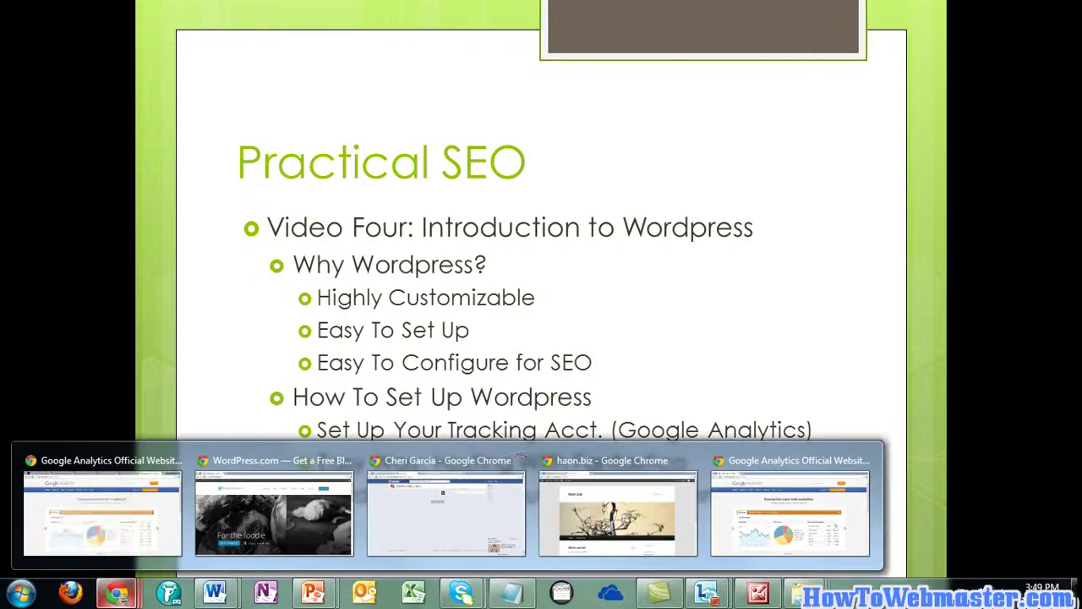
In a new Chrome tab, search 'wordpress five minute setup' and open the wordpress.org/download/ page
mouse_move(117, 592)
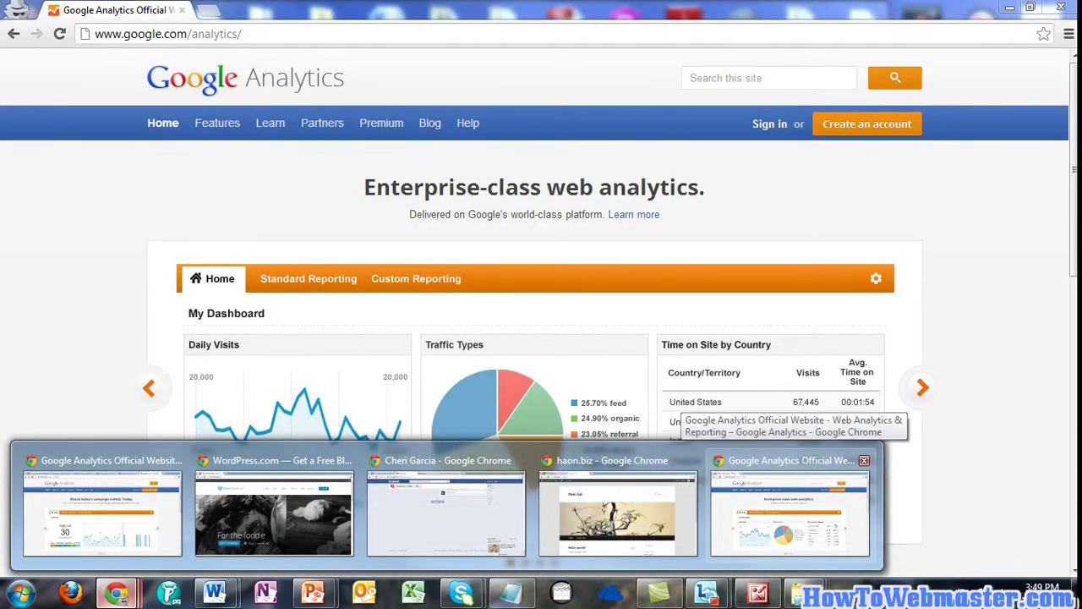
click(790, 512)
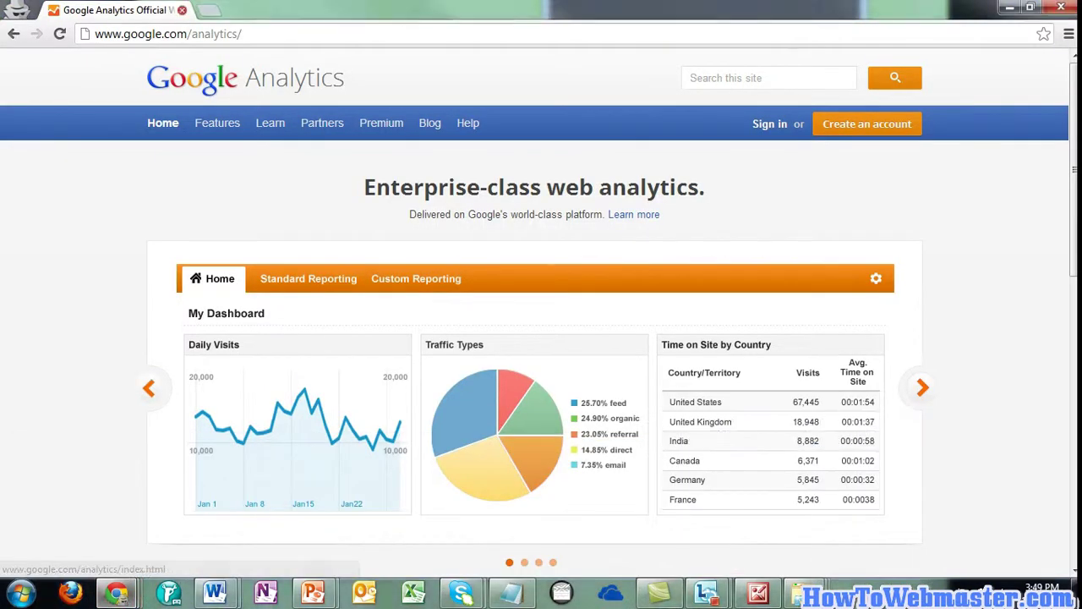
click(210, 10)
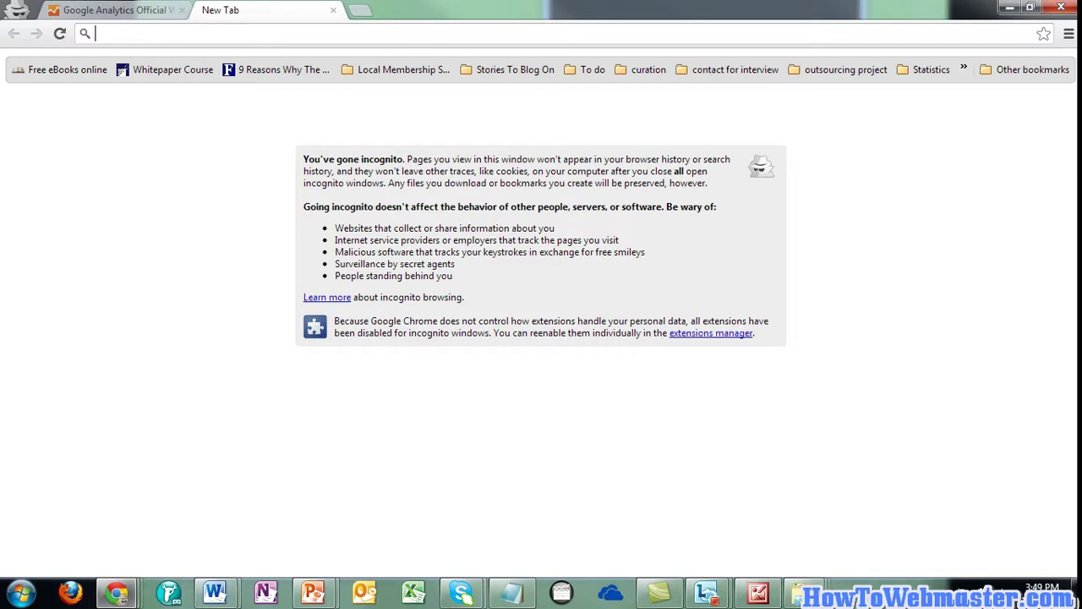
text(wordpress)
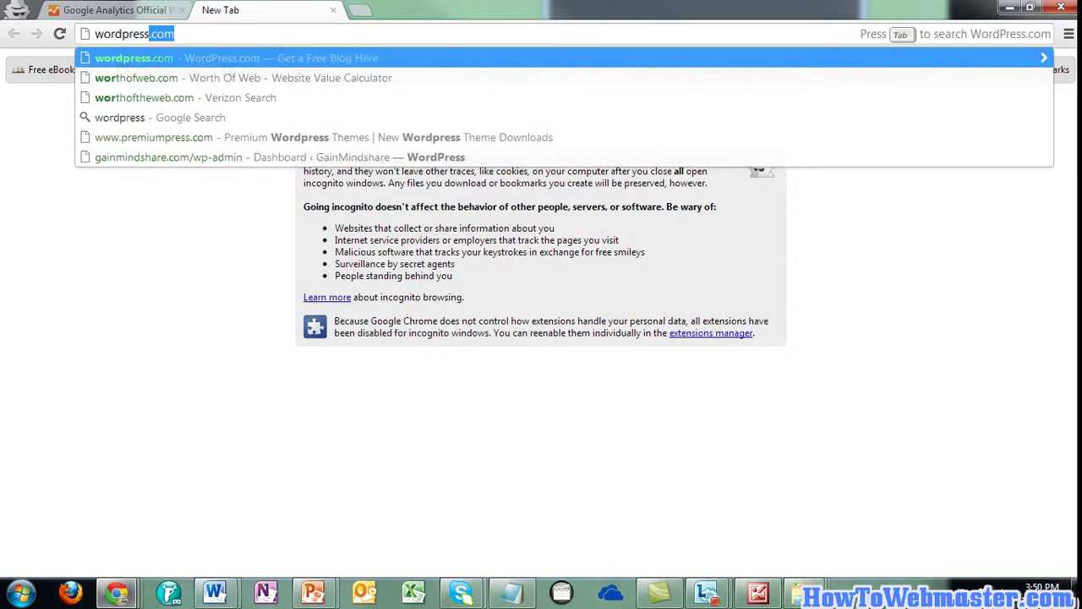
key(Delete)
text(give)
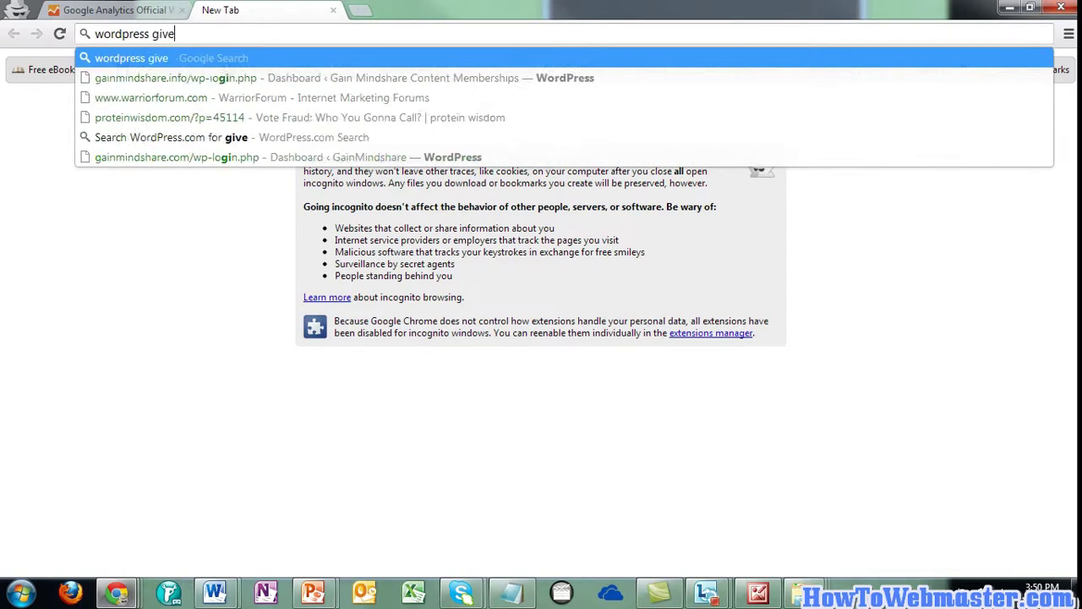
key(BackSpace)
key(BackSpace)
key(BackSpace)
text(ive)
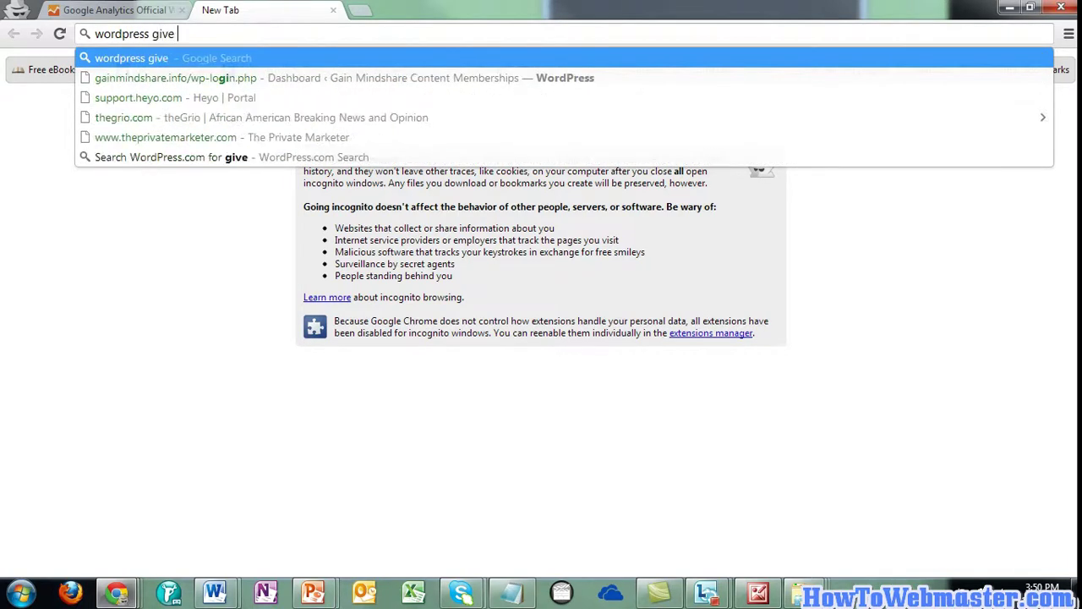
key(BackSpace)
key(BackSpace)
key(BackSpace)
key(BackSpace)
text(f)
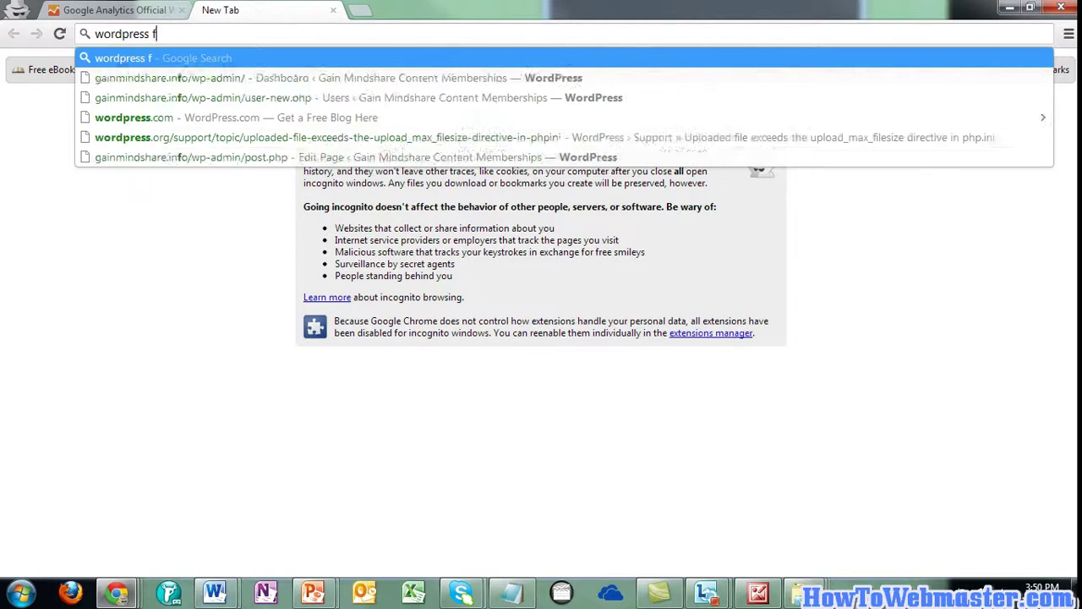
text(ive minute )
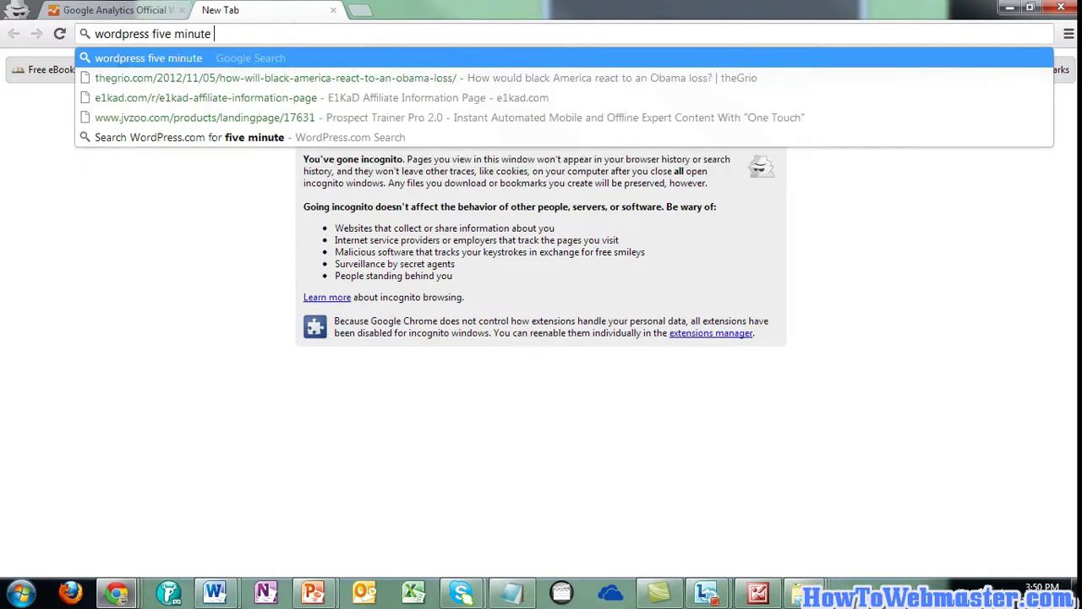
text(setup)
key(Return)
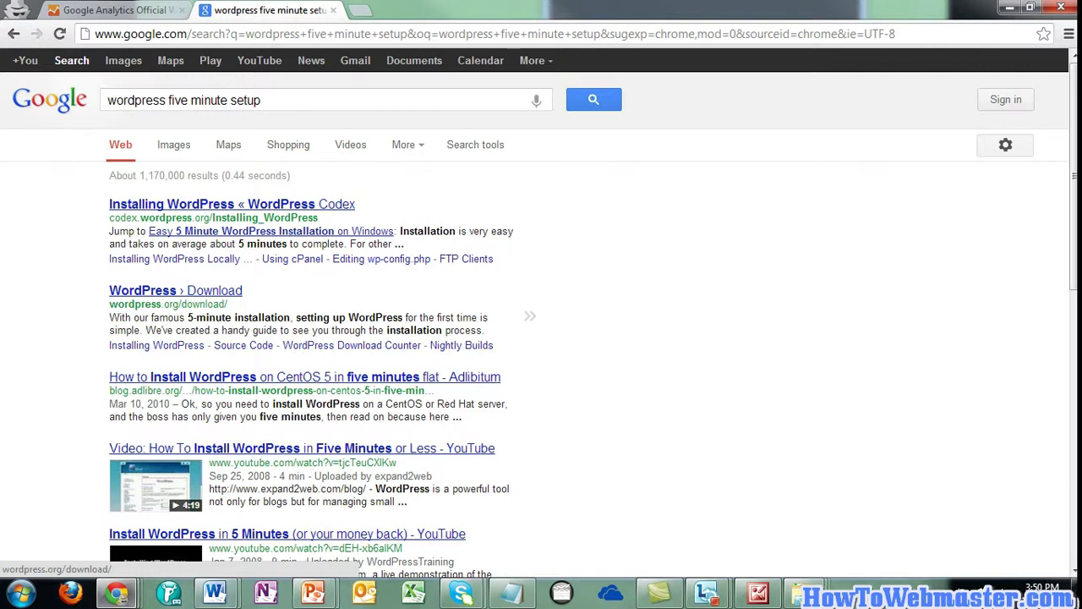
click(175, 290)
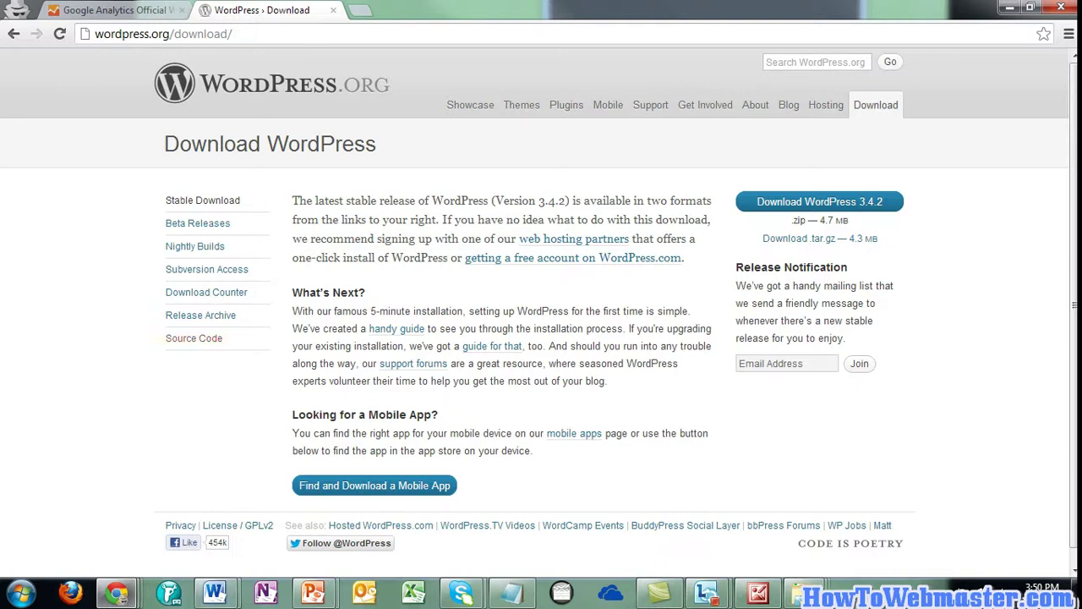
Look over the WordPress 3.4.2 downloads (4.7 MB zip, 4.3 MB tar.gz), then minimise Chrome back to the slideshow
scroll(574, 433, down, 1)
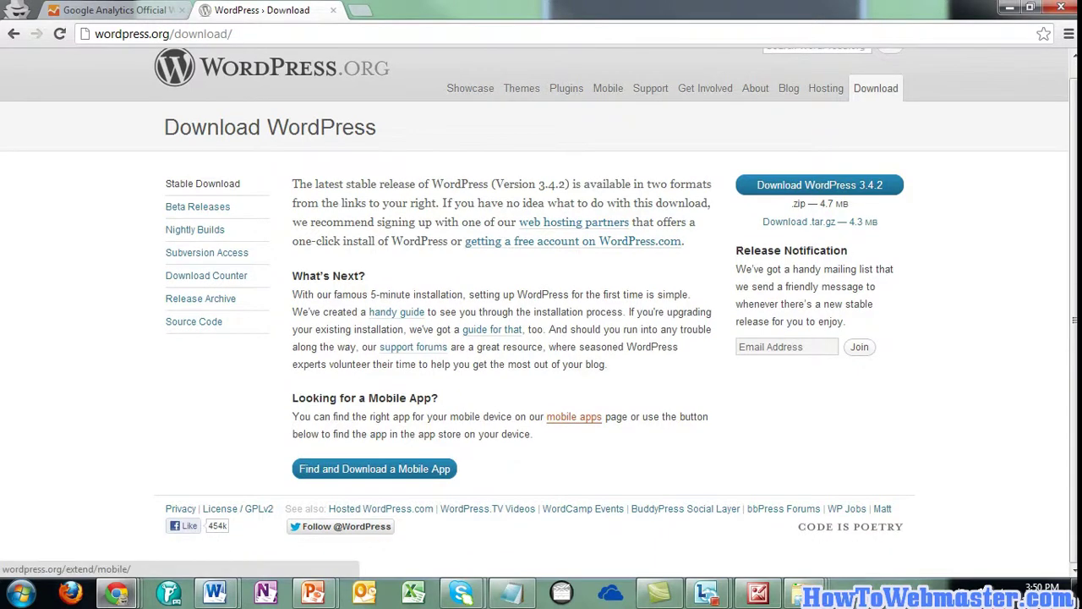
scroll(574, 416, up, 1)
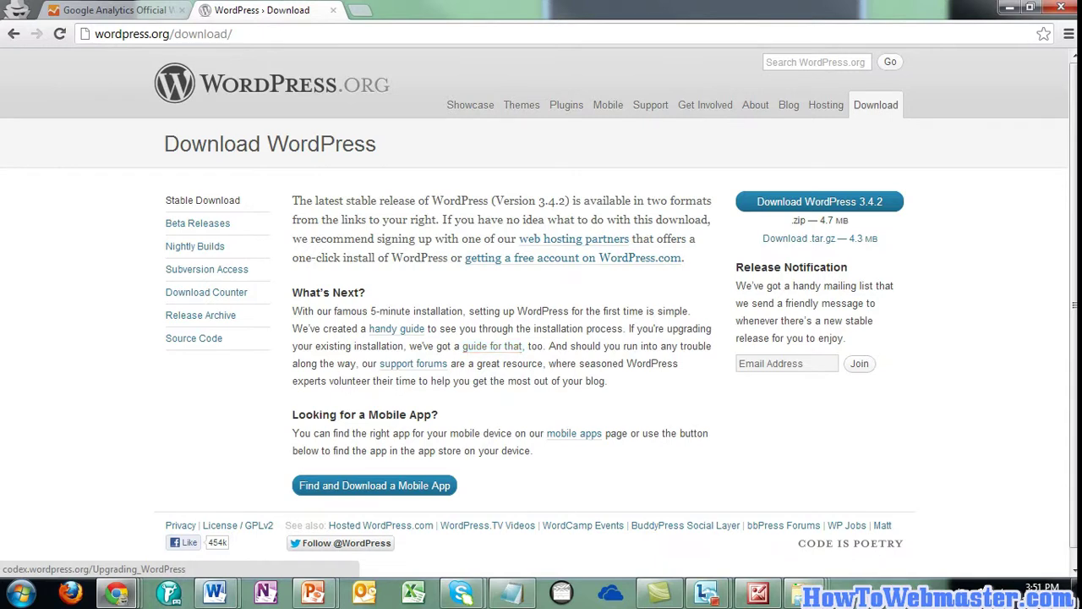
click(1009, 8)
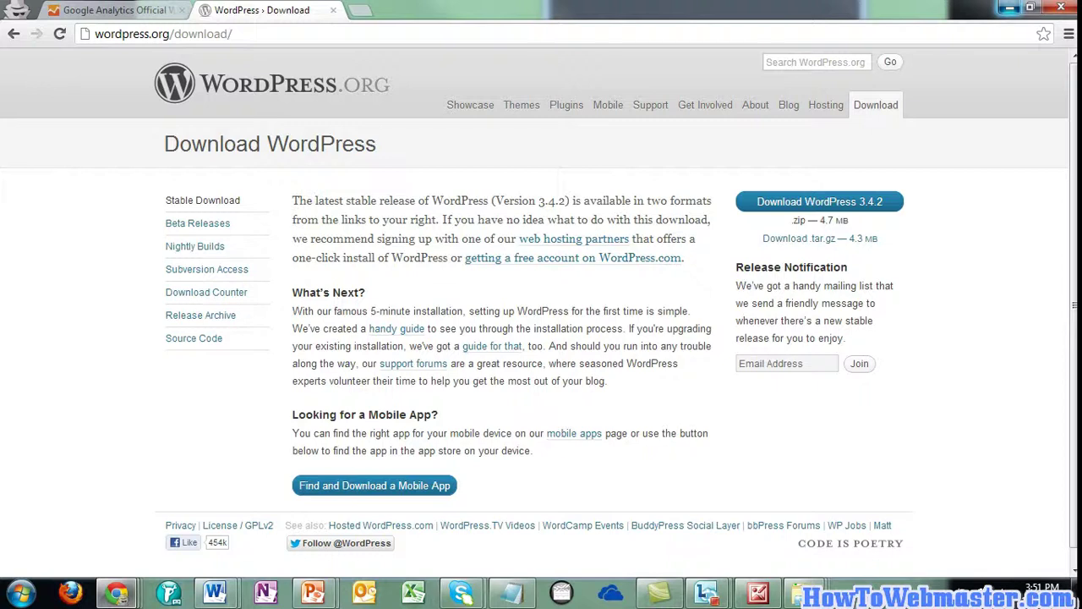